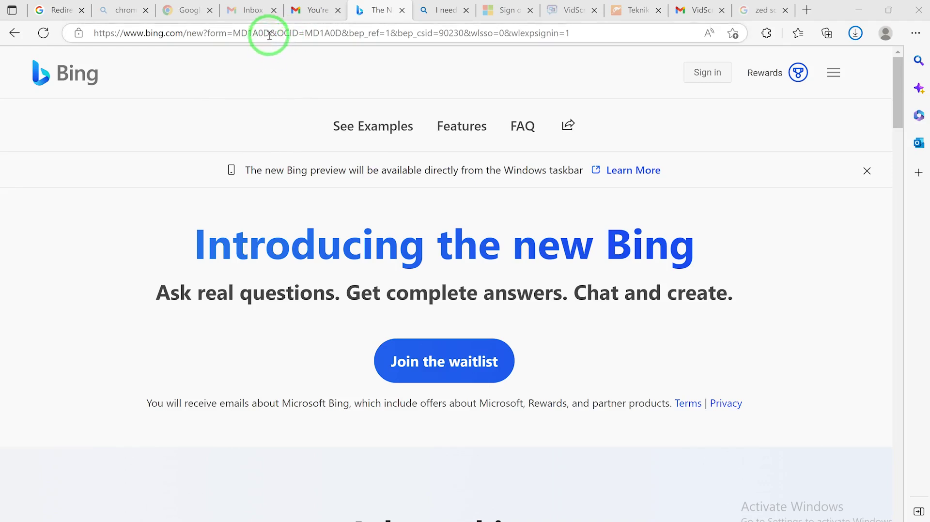
left_click(254, 32)
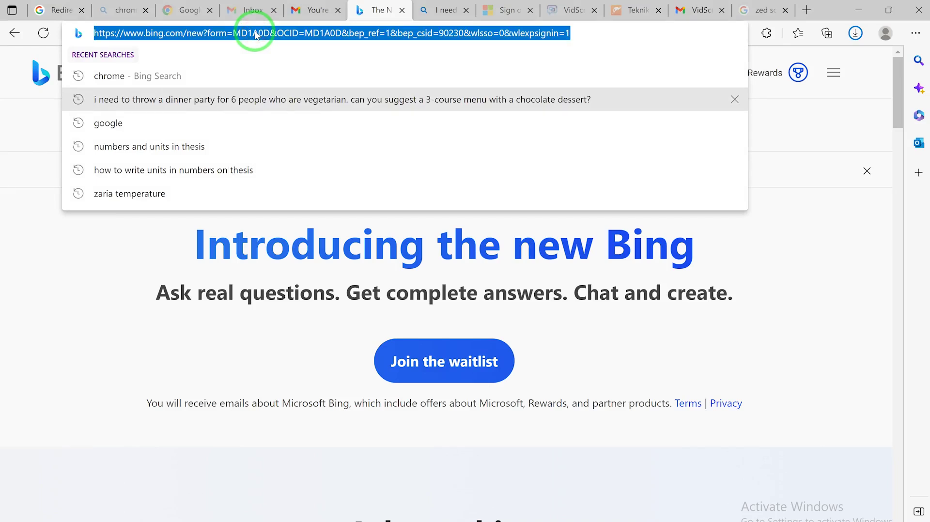
left_click(863, 232)
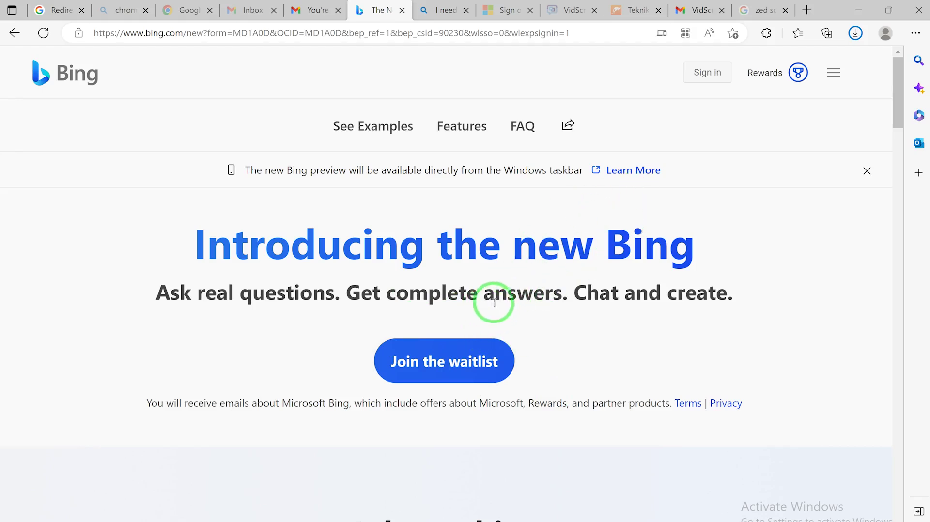
Go to bing.com/chat and dismiss the 'Chat mode' availability pop-up
left_click(276, 34)
type("b")
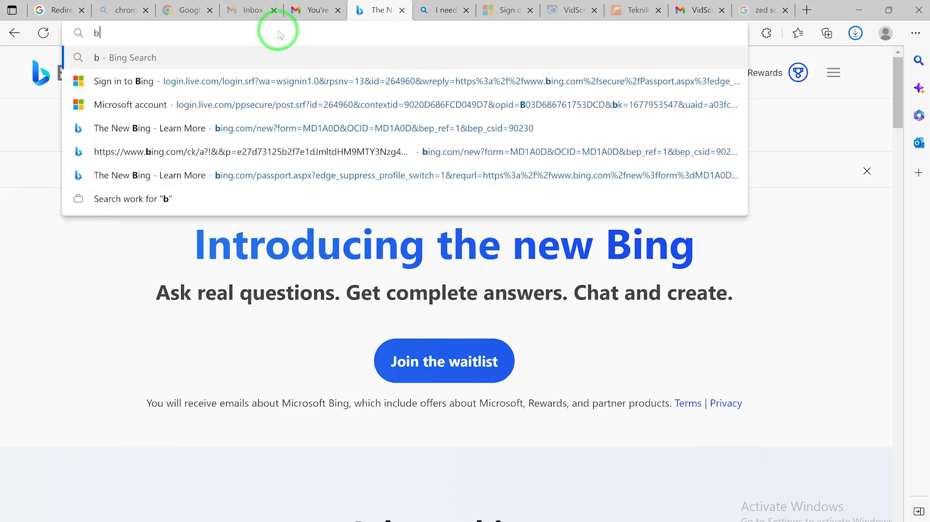
type("ing.com/chat")
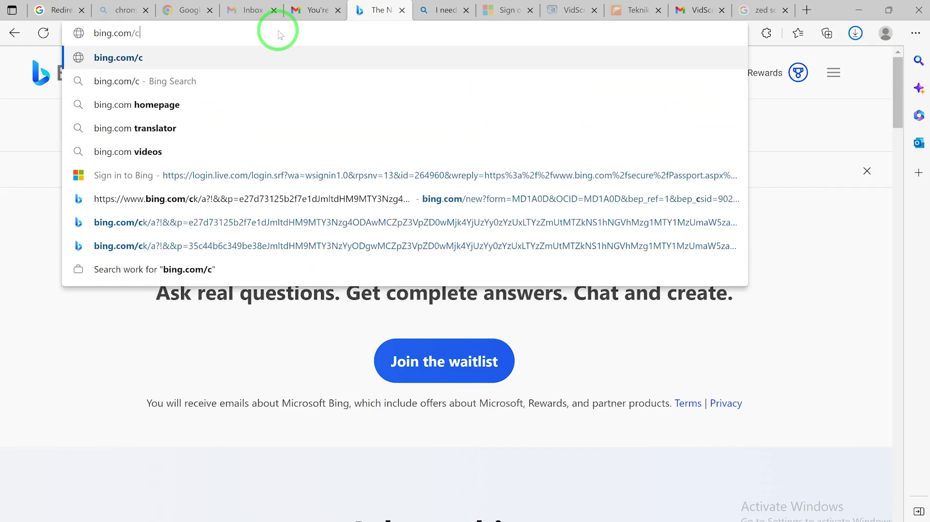
key("Return")
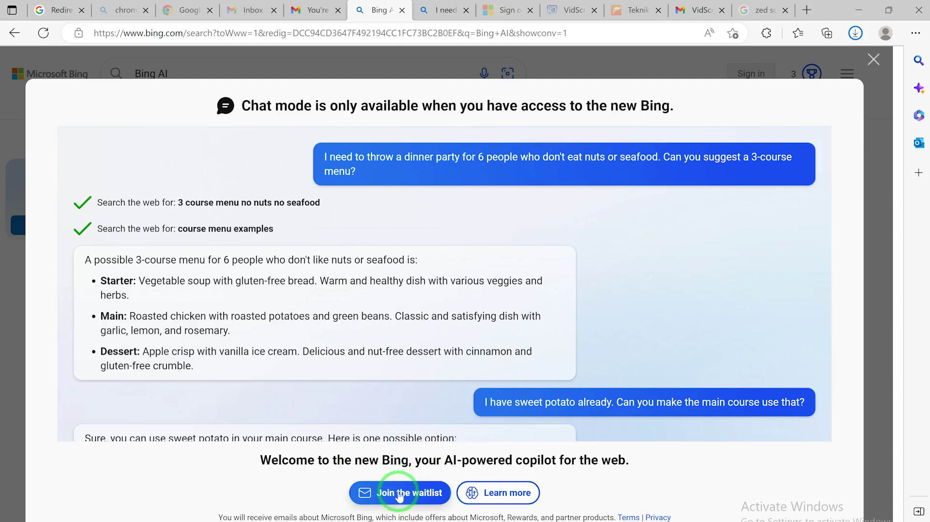
left_click(873, 59)
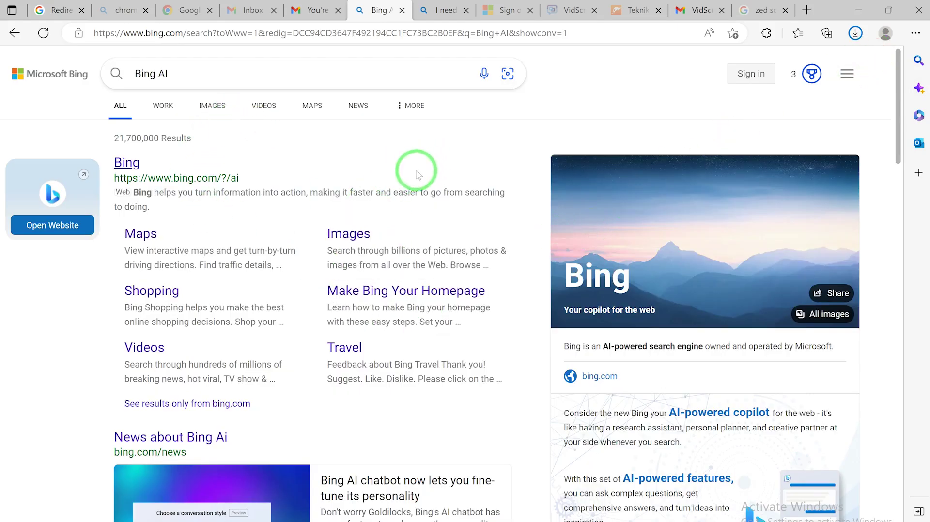
In Gmail, open the 'You're in! Welcome to the new Bing' email and follow Start Exploring
left_click(694, 11)
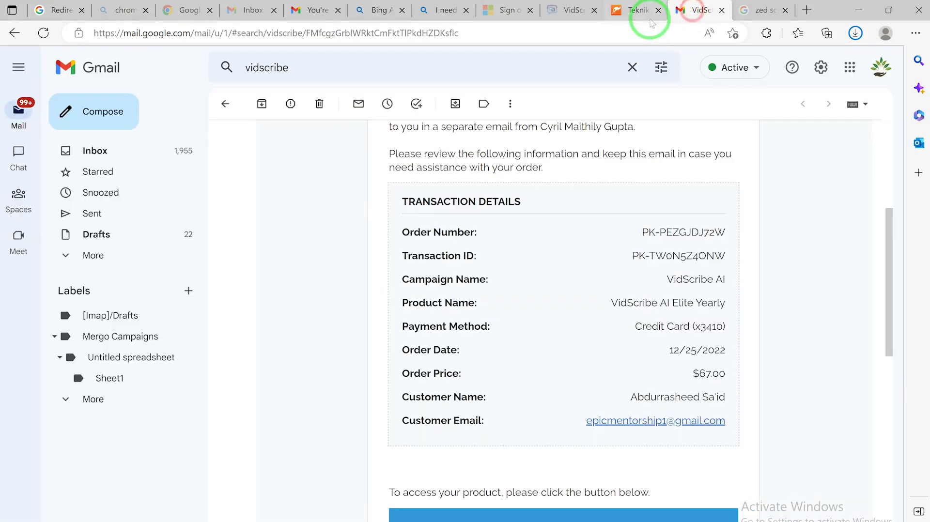
left_click(103, 151)
left_click(501, 352)
scroll(491, 317, "down", 5)
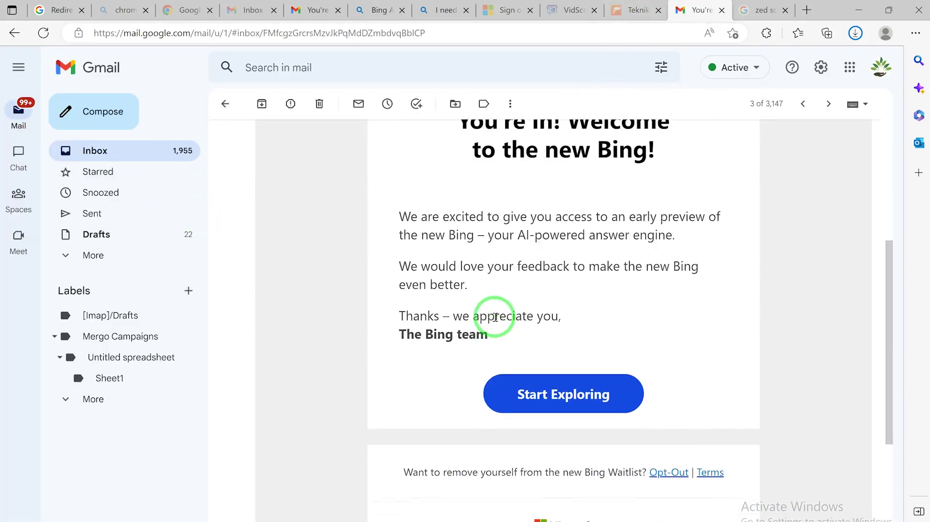
scroll(491, 313, "up", 4)
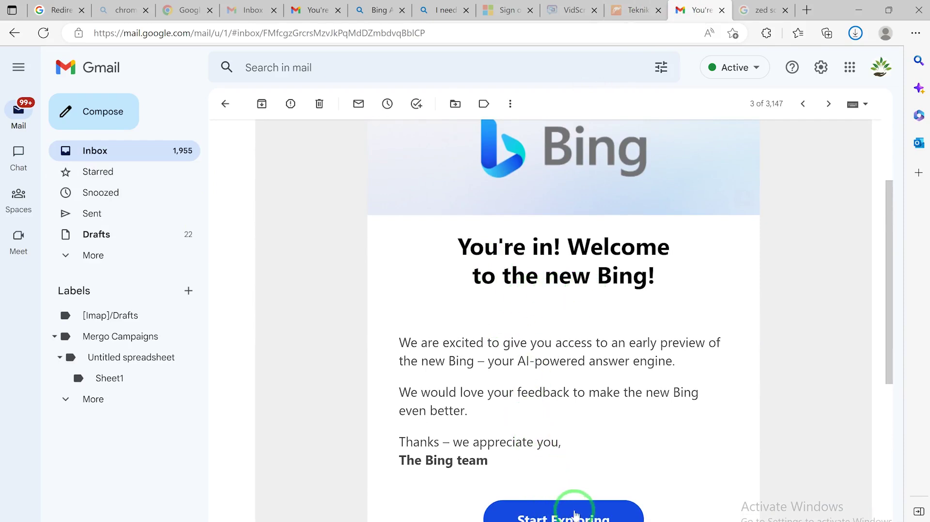
left_click(562, 517)
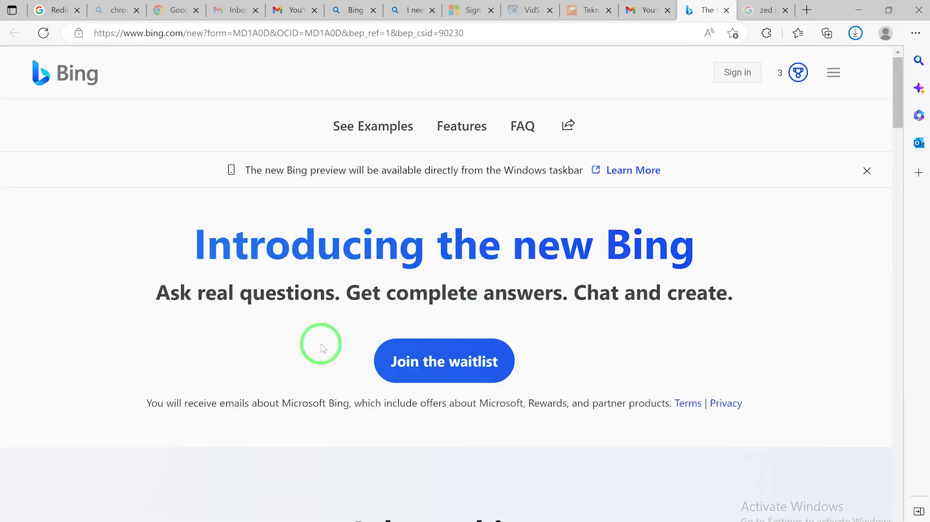
Sign in to Bing with the personal Microsoft account's saved password and stay signed in
left_click(731, 73)
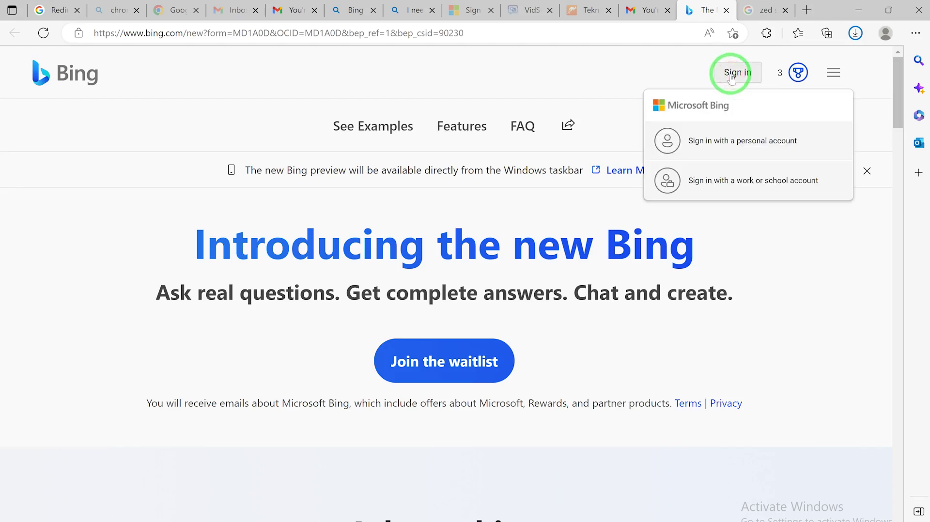
left_click(721, 144)
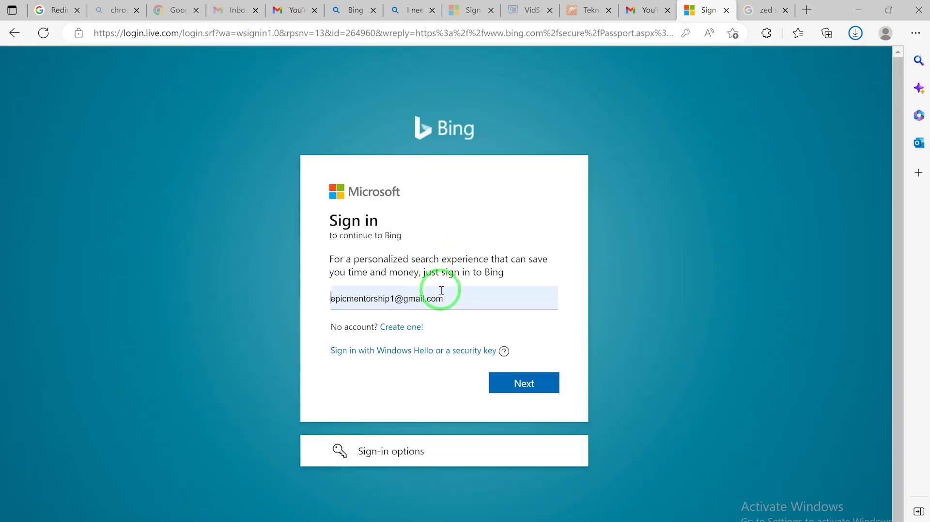
left_click(531, 383)
left_click(531, 382)
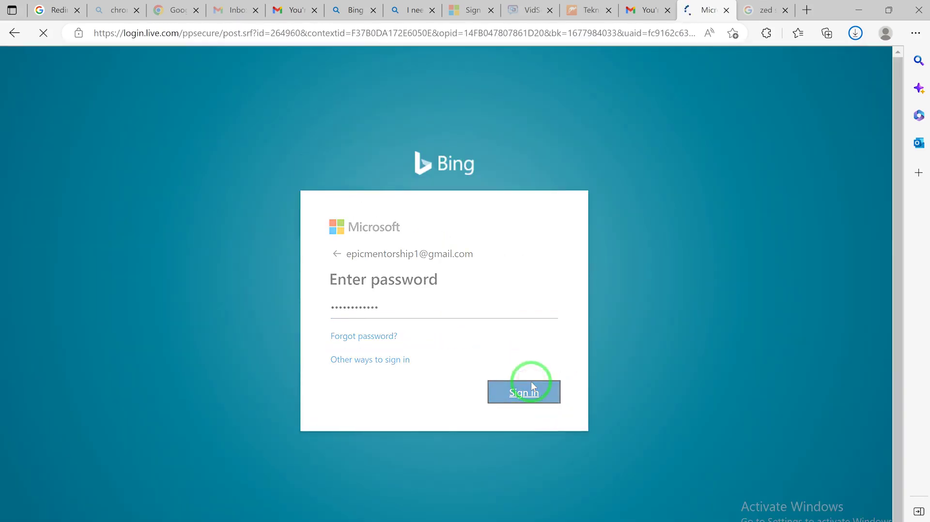
left_click(523, 388)
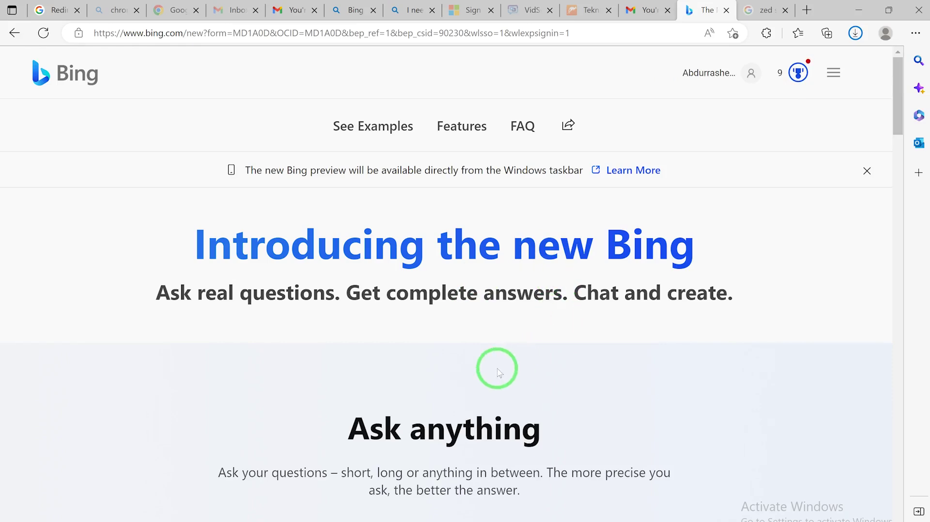
Browse the 'Ask anything' cards and reveal the 'Can you help me get fit?' workout prompt
scroll(499, 372, "down", 5)
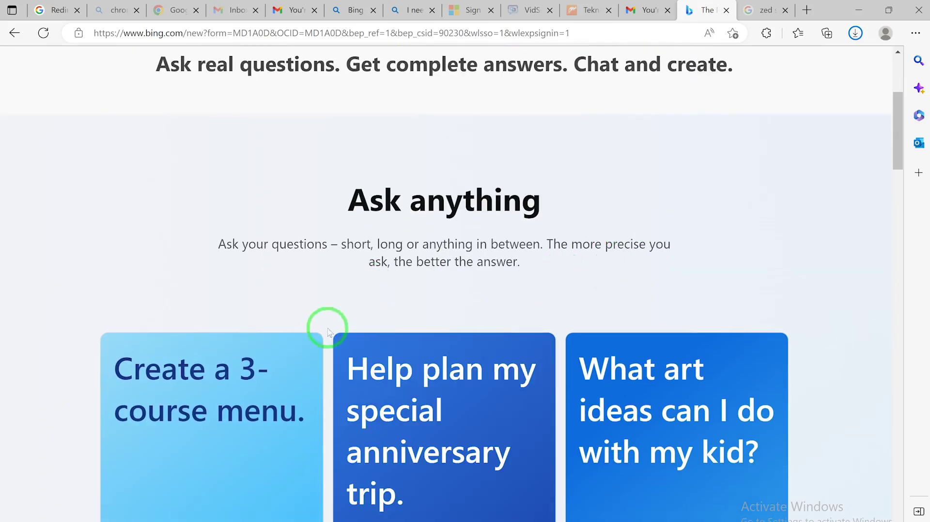
scroll(328, 332, "down", 5)
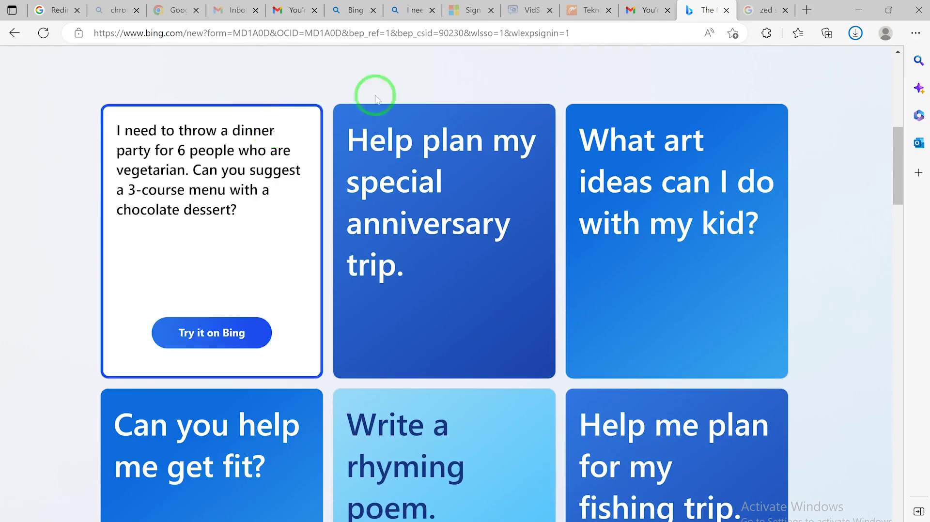
scroll(816, 266, "down", 6)
scroll(816, 265, "up", 11)
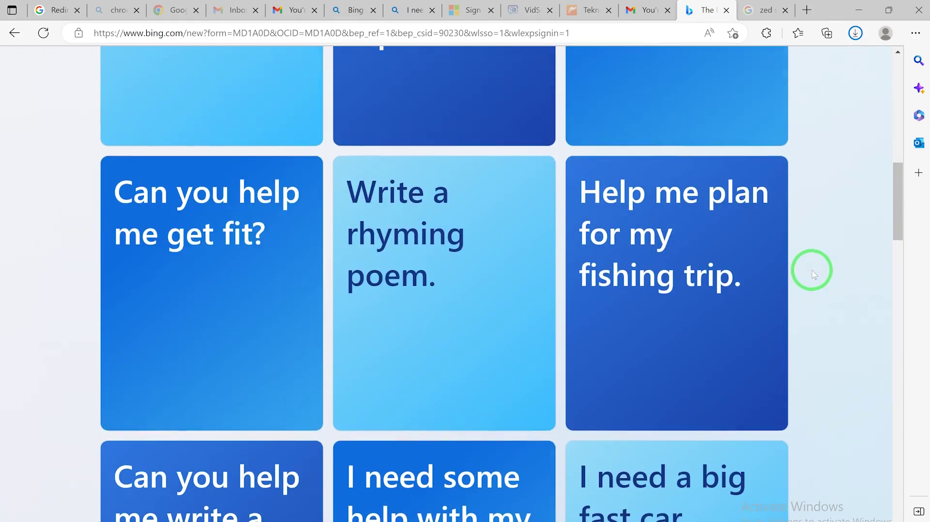
scroll(819, 262, "up", 1)
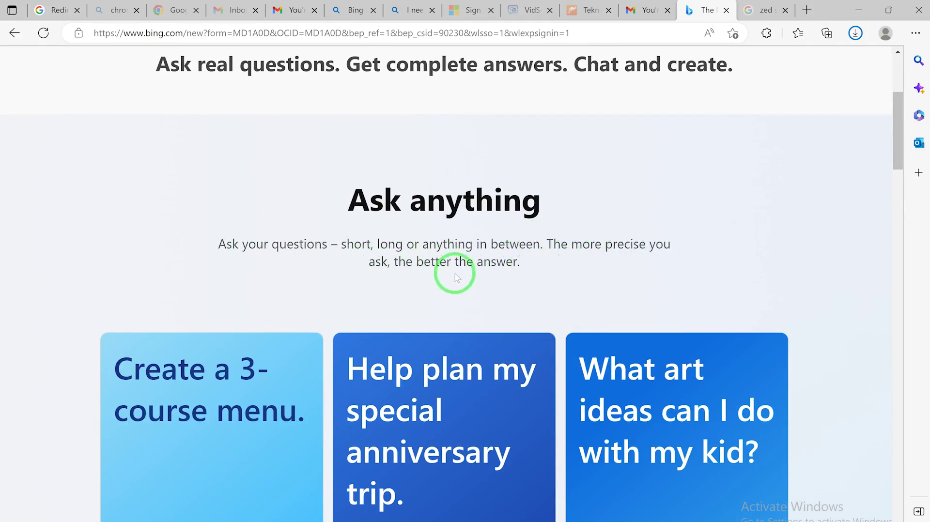
scroll(484, 286, "down", 5)
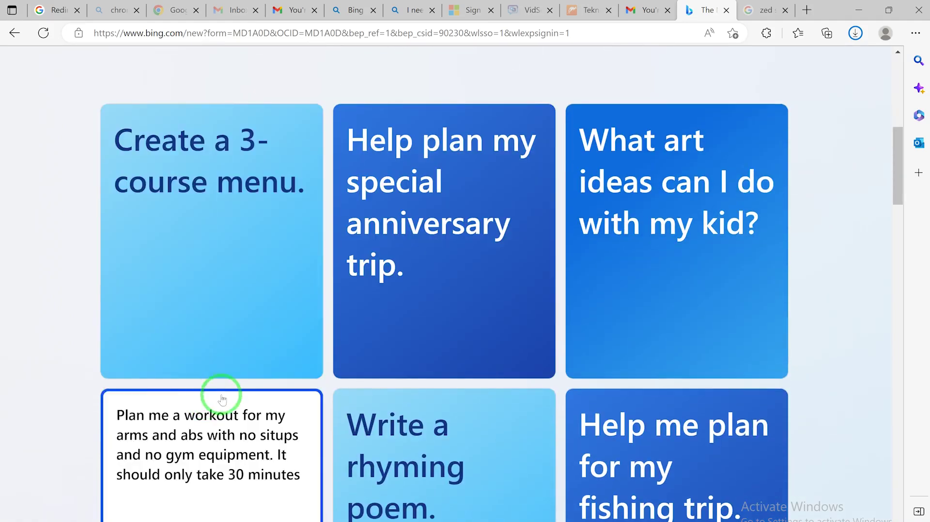
scroll(485, 364, "down", 15)
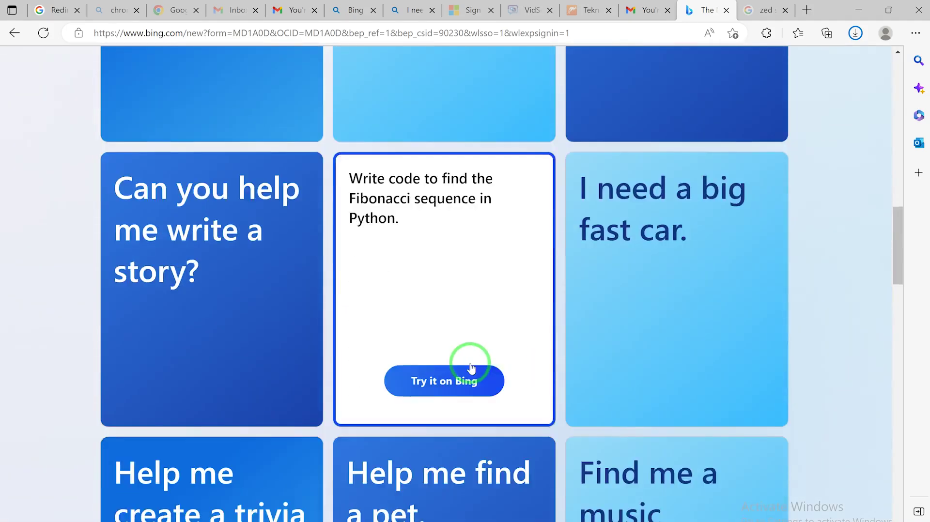
scroll(419, 383, "down", 10)
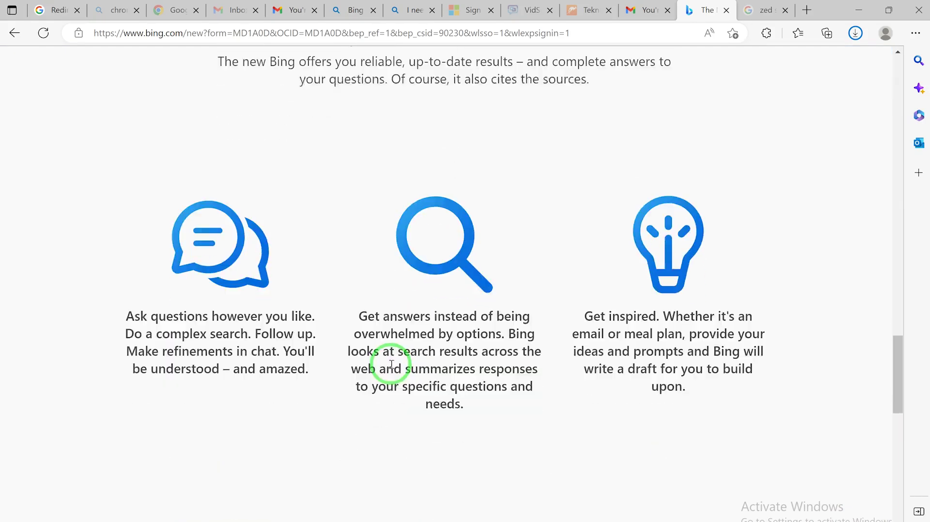
scroll(397, 327, "up", 3)
scroll(394, 325, "down", 8)
scroll(395, 326, "up", 4)
scroll(396, 329, "up", 20)
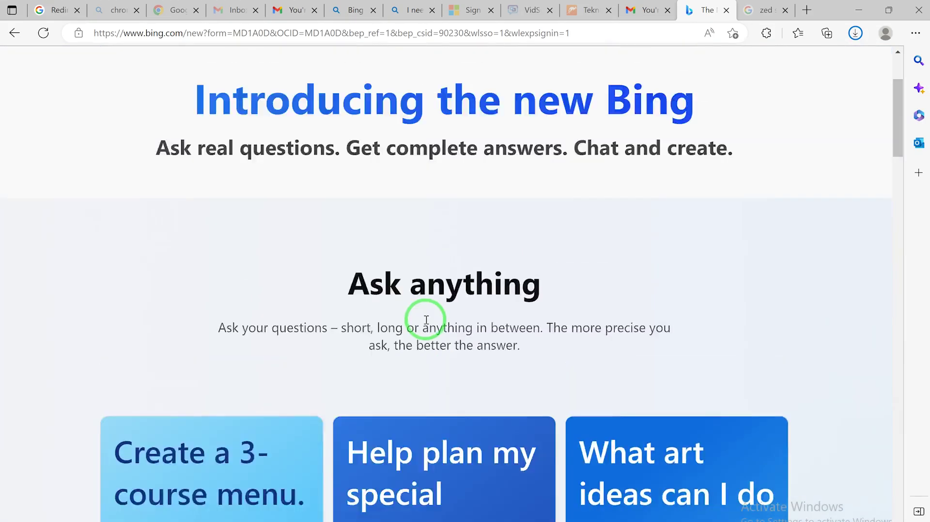
scroll(442, 324, "down", 14)
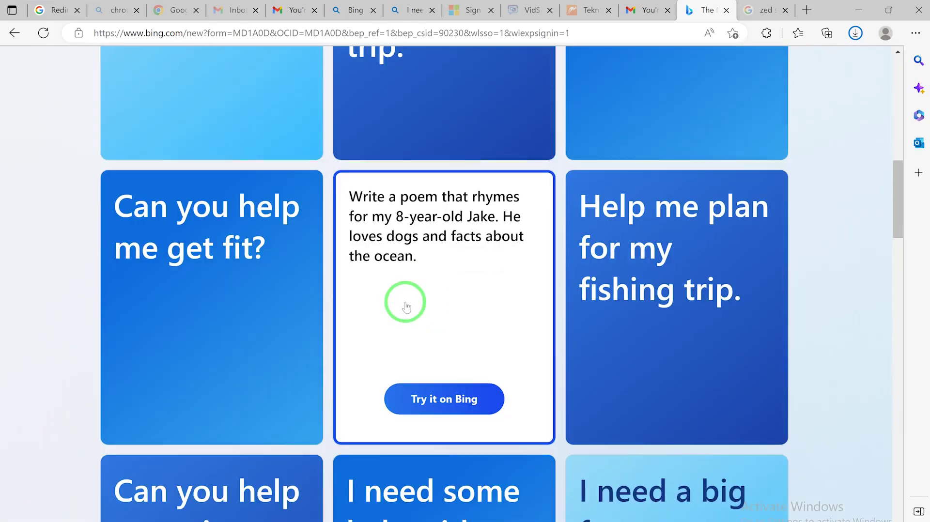
scroll(403, 303, "up", 5)
scroll(339, 349, "up", 3)
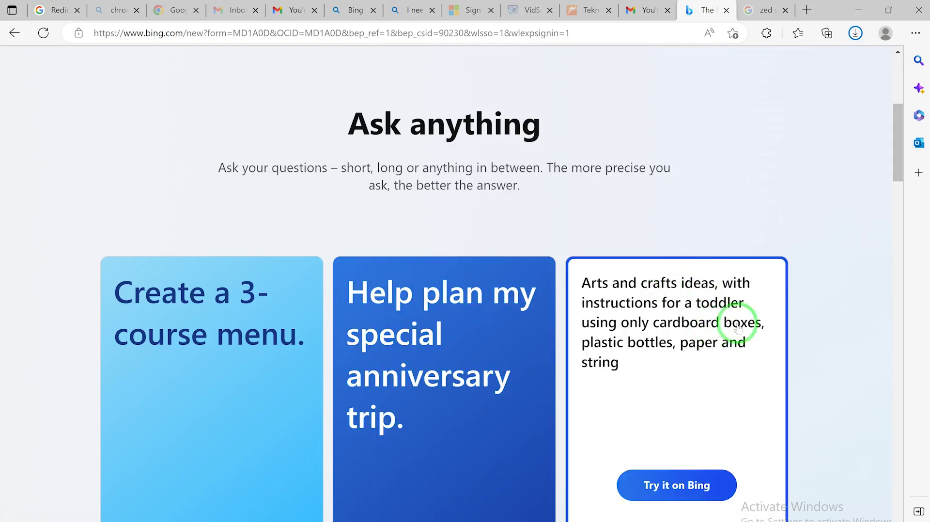
scroll(833, 299, "down", 6)
mouse_move(166, 368)
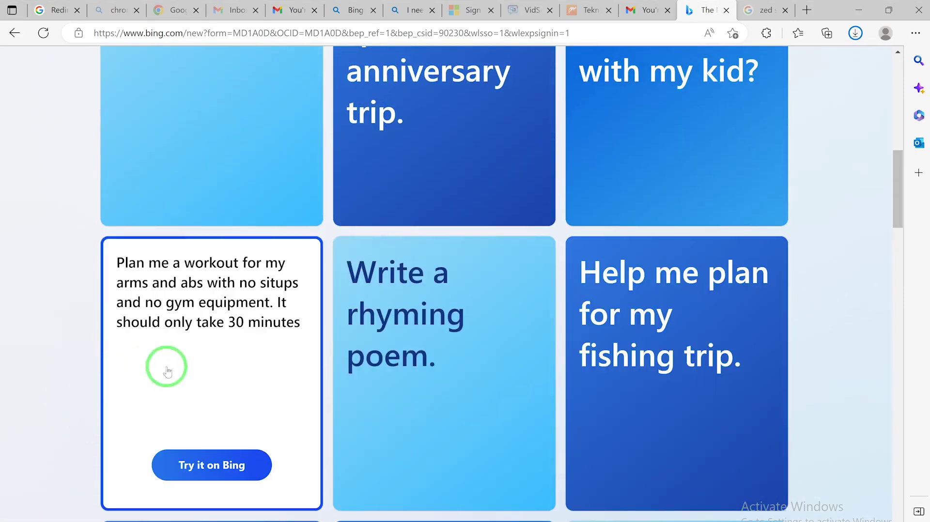
left_click(216, 468)
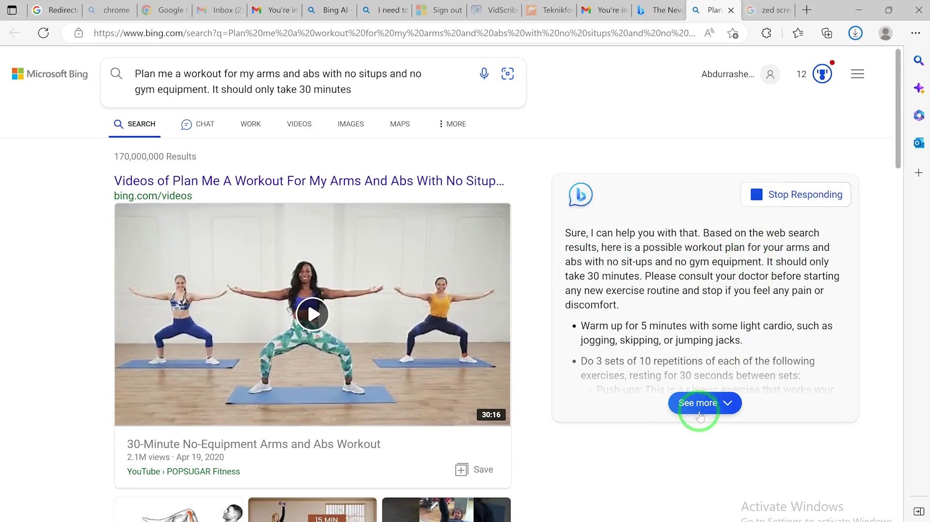
left_click(703, 403)
scroll(707, 291, "down", 3)
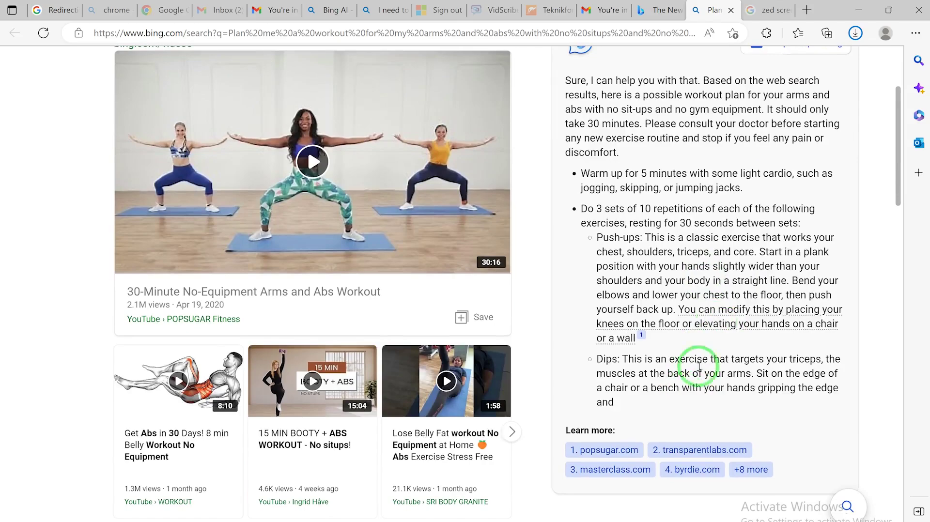
scroll(707, 291, "up", 3)
scroll(705, 295, "down", 5)
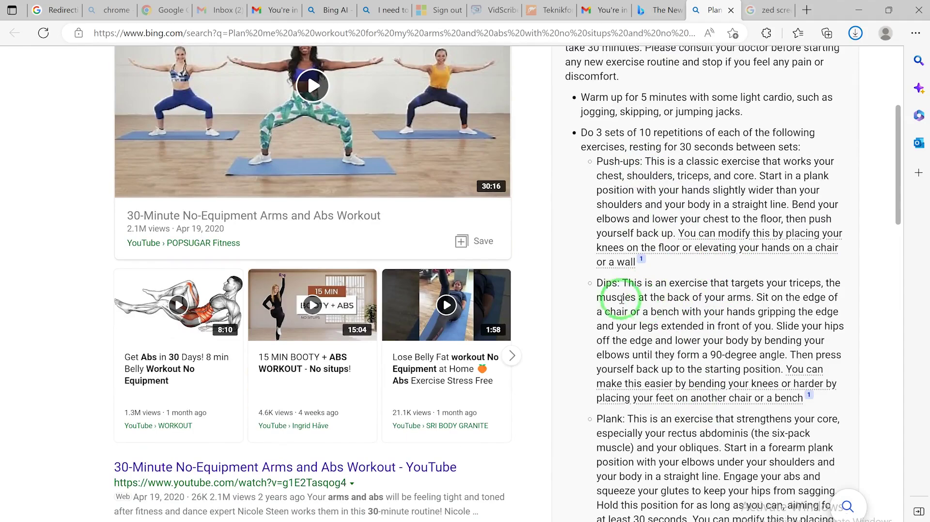
scroll(627, 420, "down", 3)
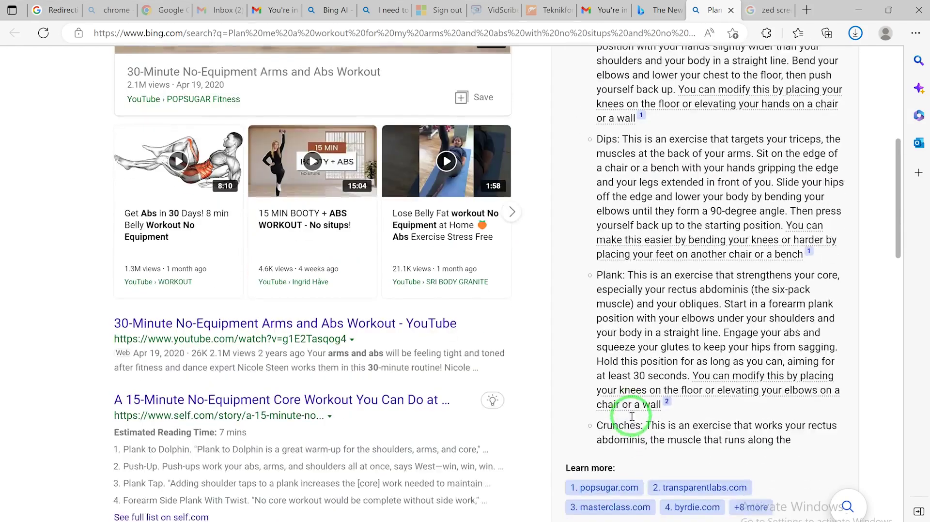
scroll(644, 417, "down", 3)
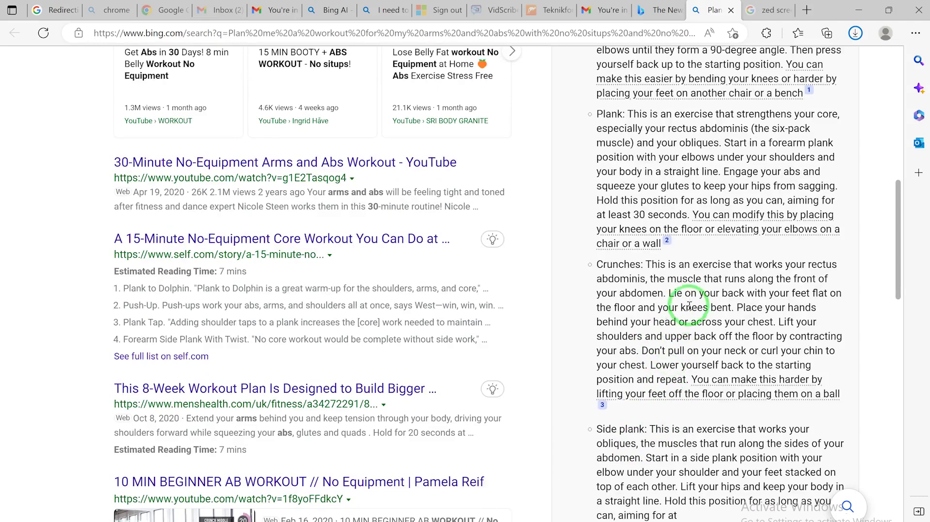
scroll(690, 297, "down", 3)
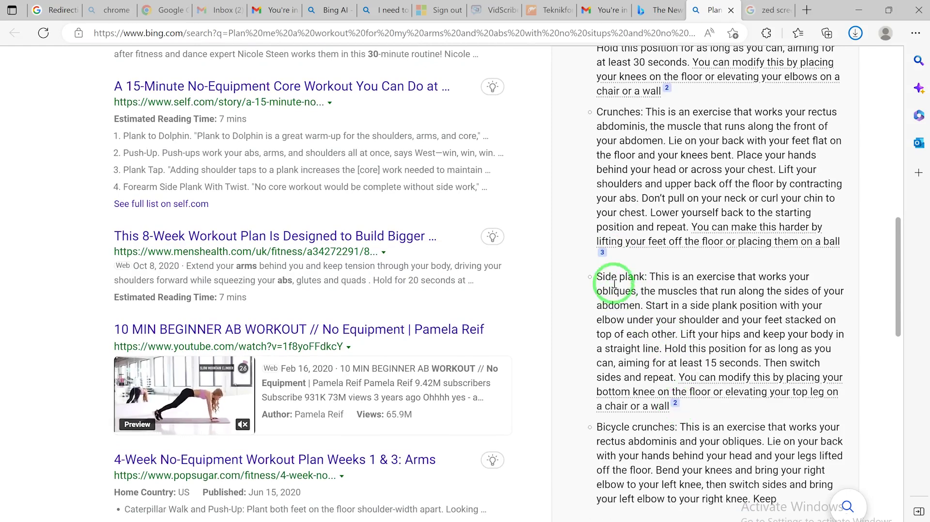
scroll(602, 253, "down", 5)
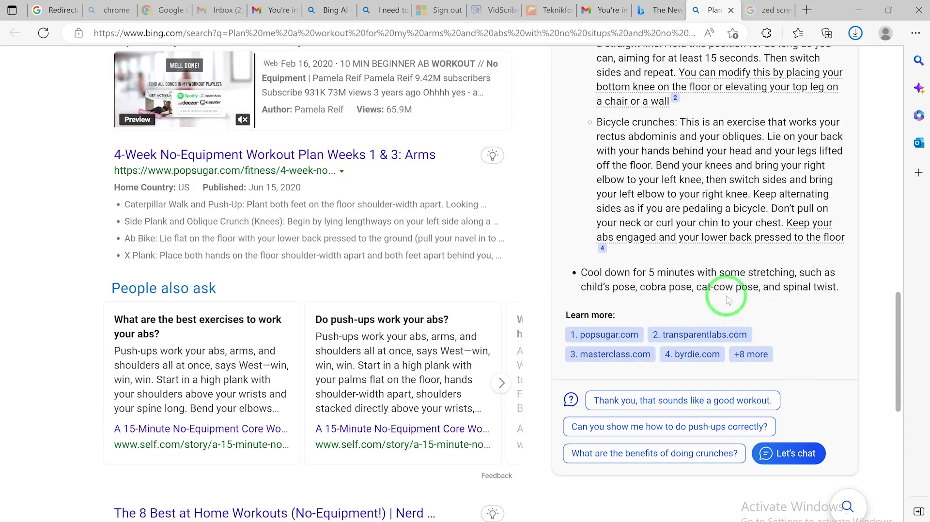
scroll(691, 266, "up", 5)
scroll(691, 265, "up", 12)
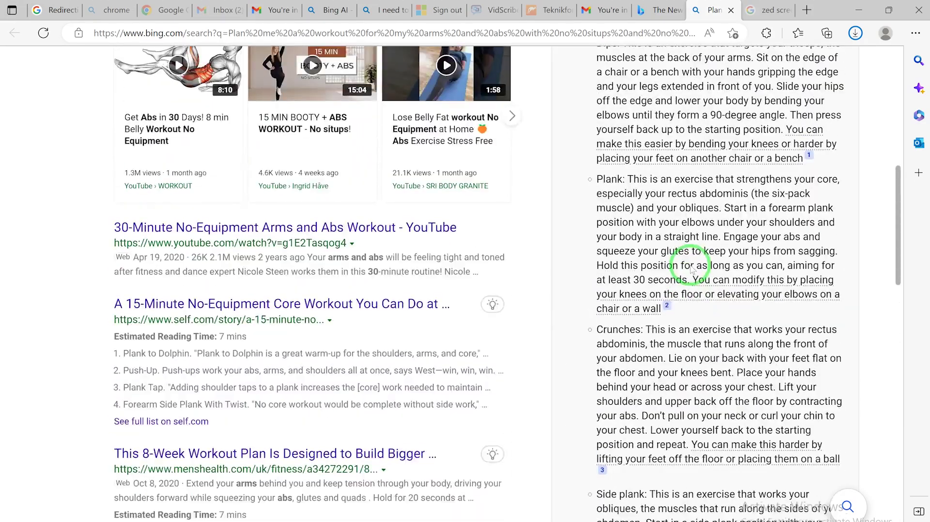
scroll(691, 264, "up", 4)
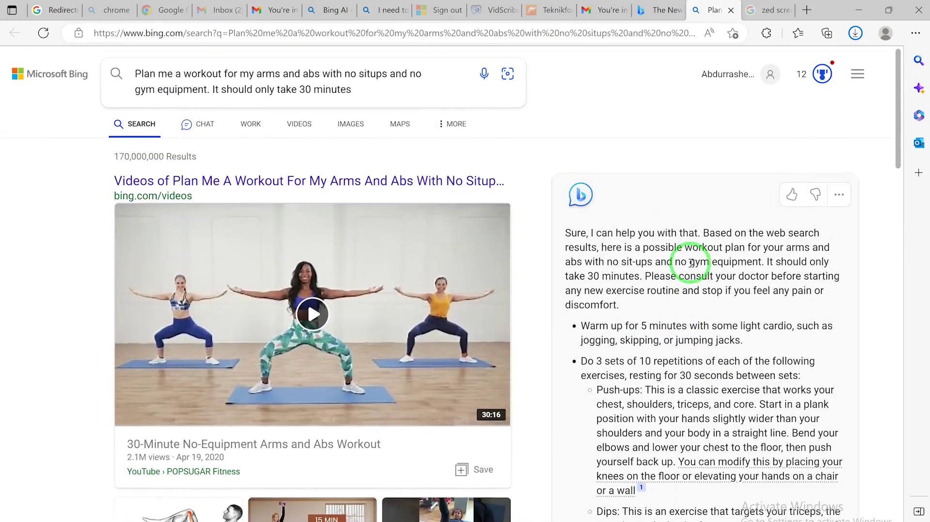
scroll(659, 375, "down", 2)
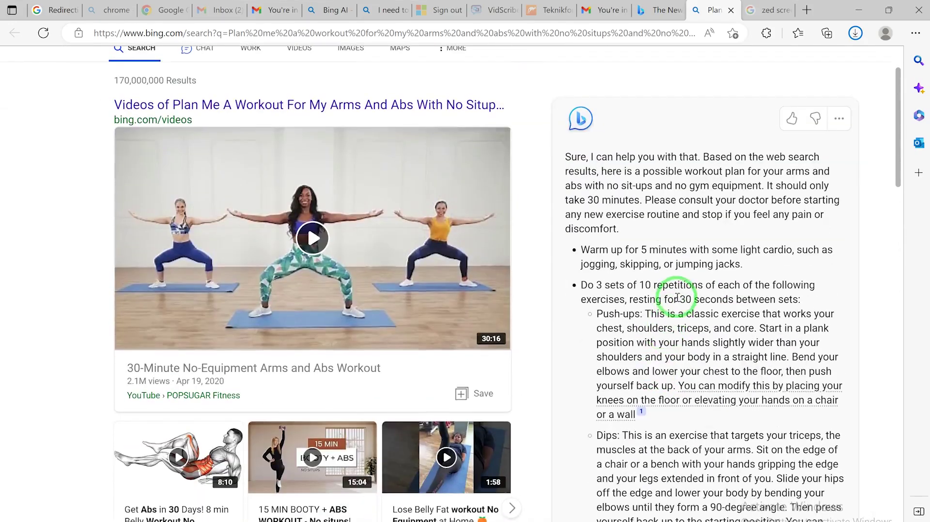
scroll(678, 297, "up", 2)
left_click(473, 79)
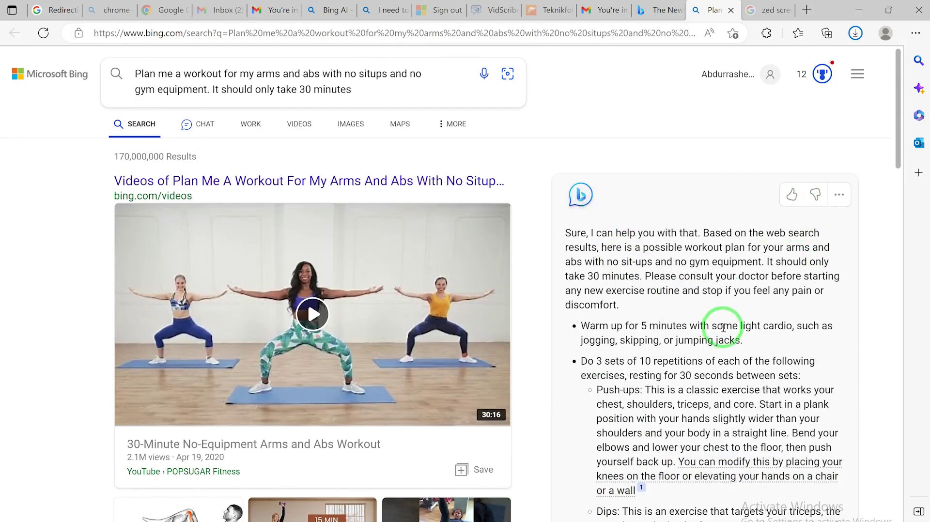
scroll(726, 344, "down", 5)
scroll(716, 357, "up", 1)
scroll(706, 351, "up", 4)
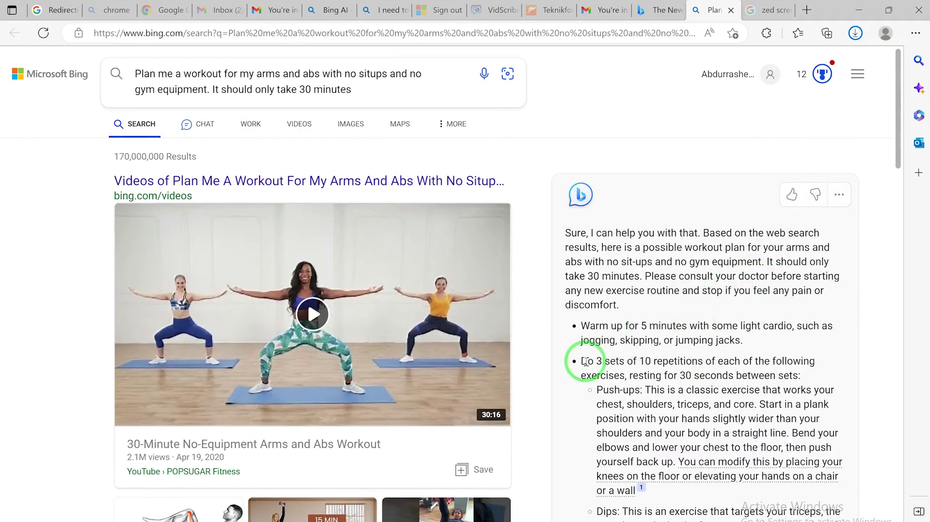
scroll(690, 388, "down", 8)
scroll(694, 392, "down", 5)
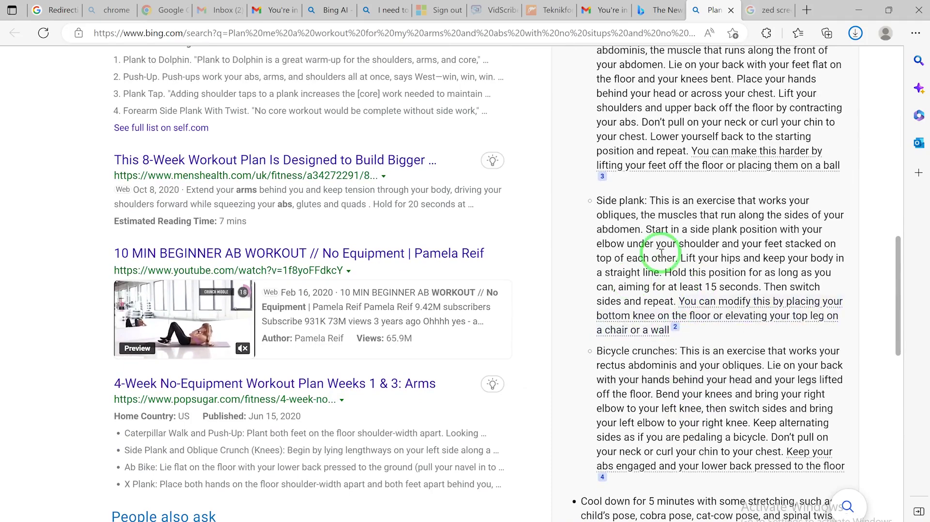
mouse_move(600, 178)
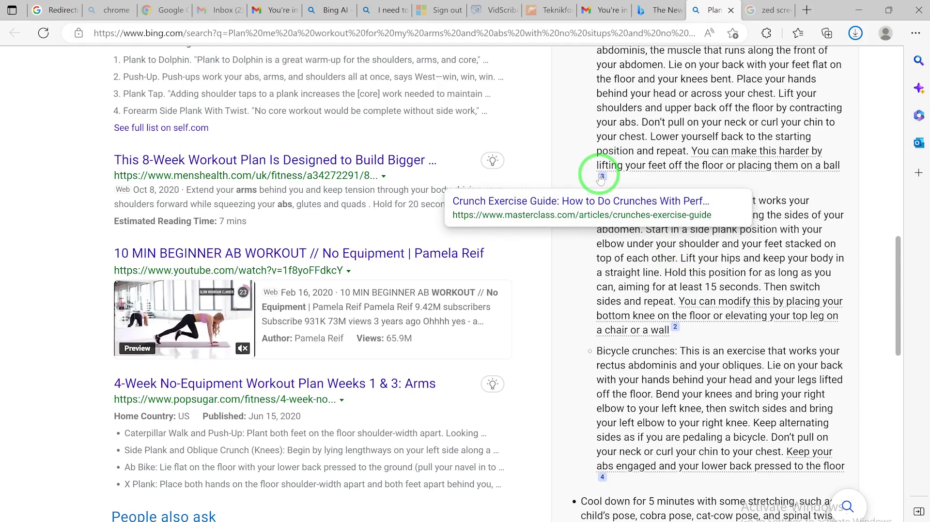
scroll(722, 368, "down", 8)
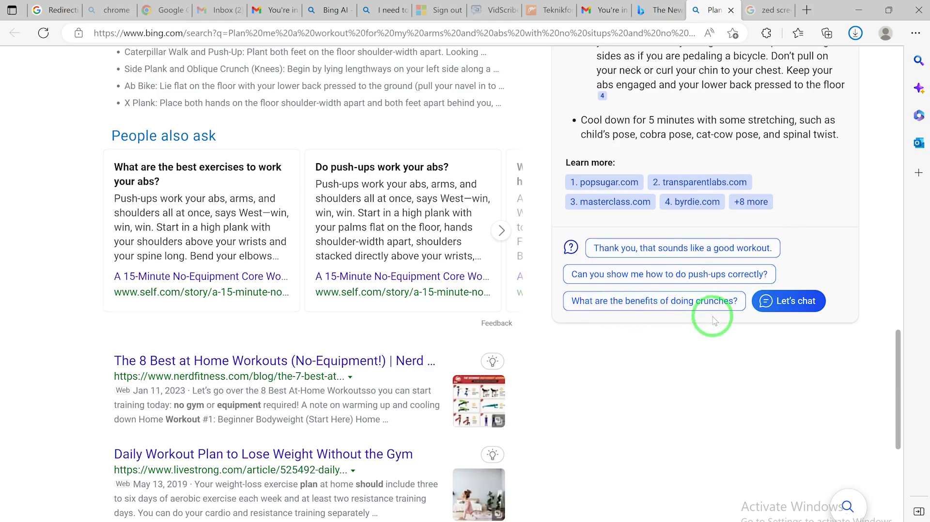
scroll(688, 309, "up", 3)
scroll(671, 334, "down", 3)
scroll(675, 286, "up", 9)
scroll(676, 286, "up", 8)
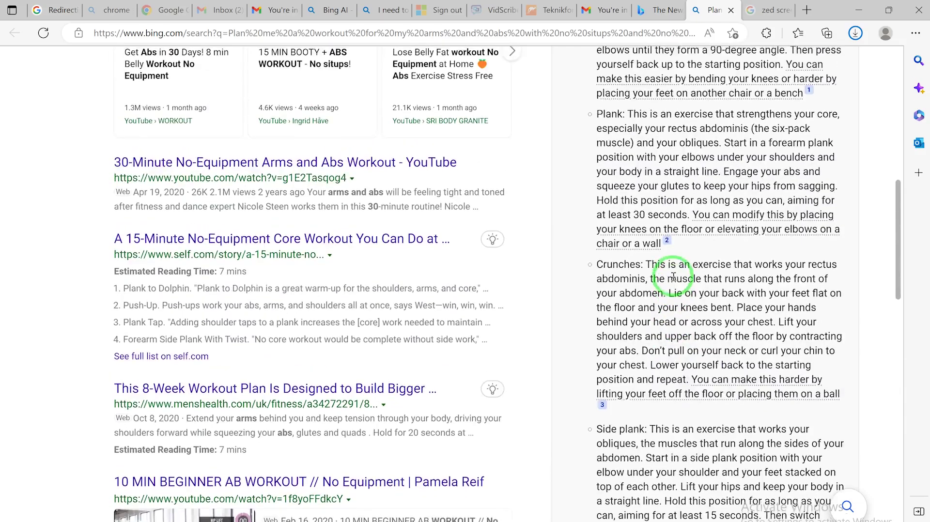
scroll(672, 276, "up", 3)
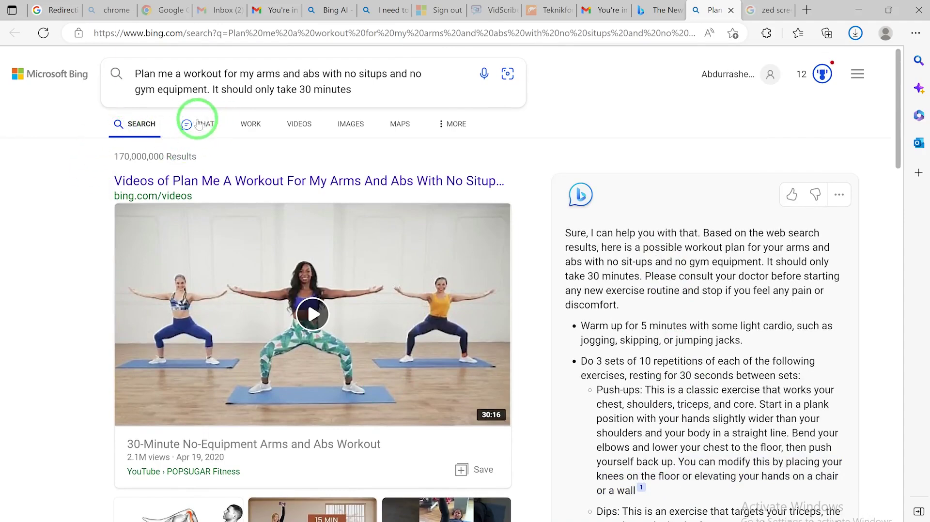
left_click(787, 227)
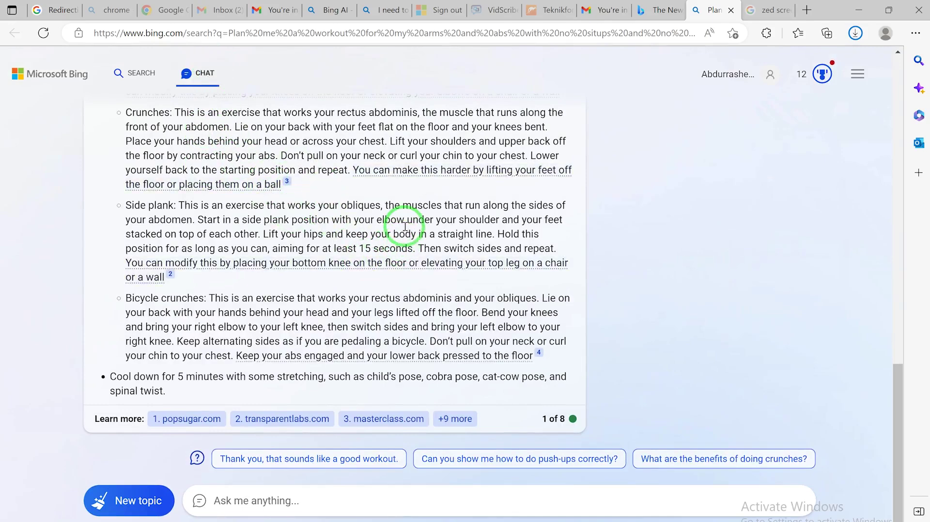
Scroll up to the conversation style buttons above the workout question
scroll(404, 223, "up", 20)
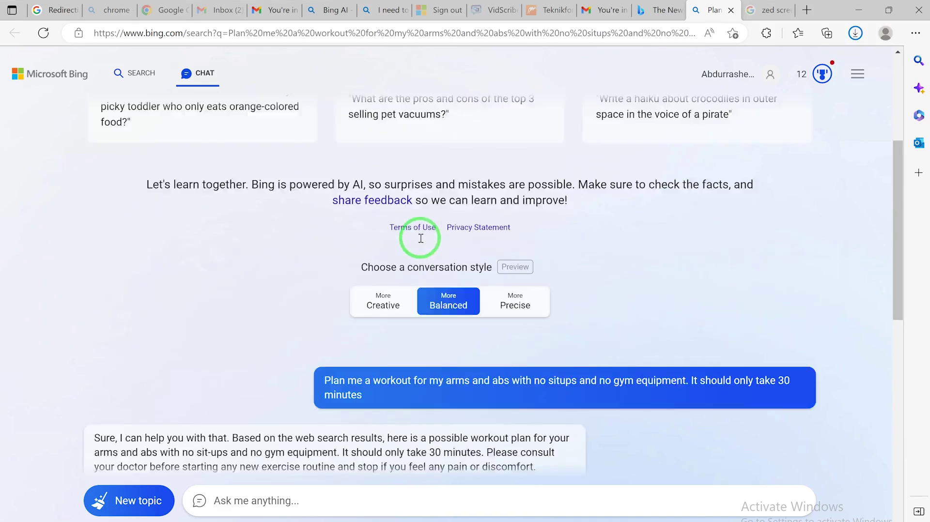
scroll(416, 222, "up", 3)
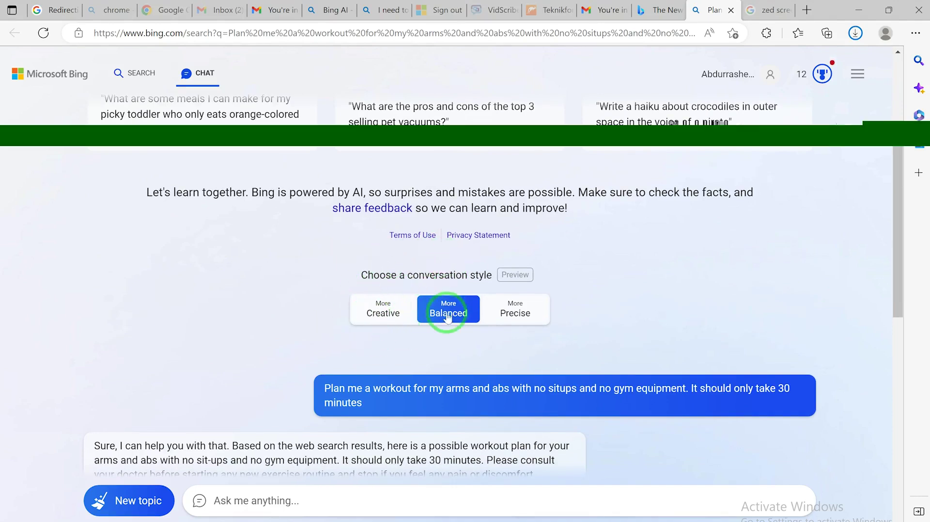
mouse_move(510, 310)
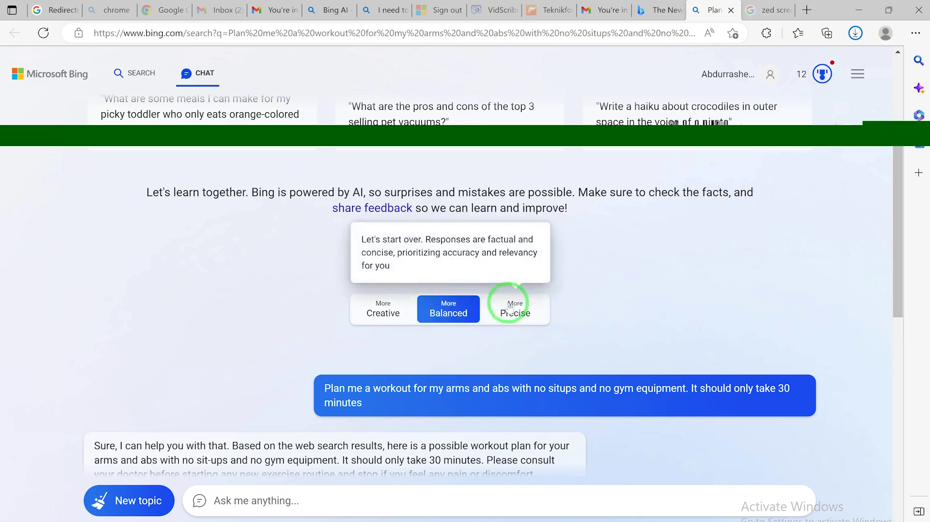
mouse_move(380, 315)
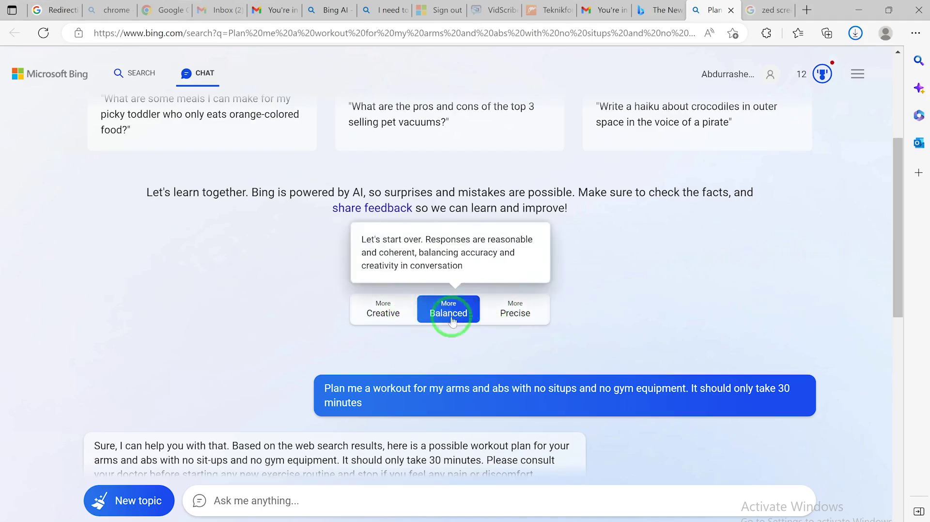
scroll(634, 380, "down", 3)
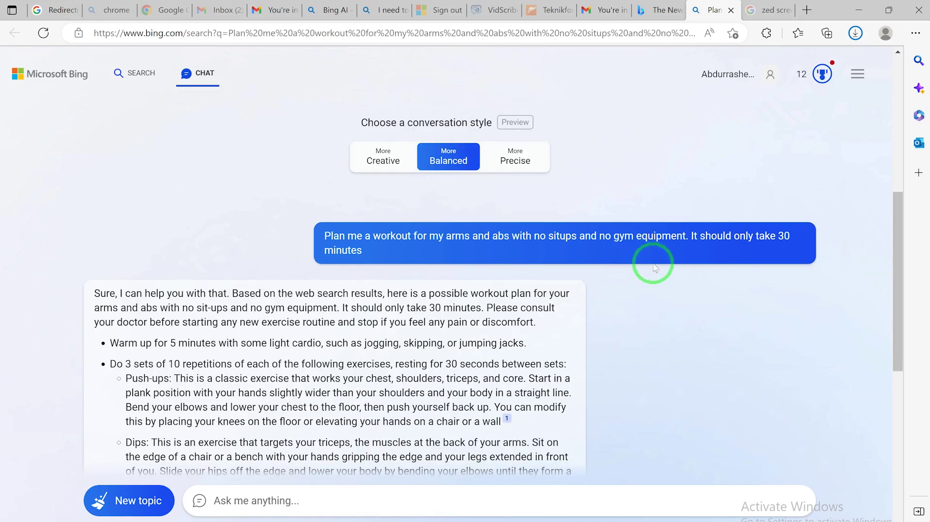
Scroll to the stretching cool-down at the reply's end and focus the Ask me anything box
scroll(630, 290, "down", 6)
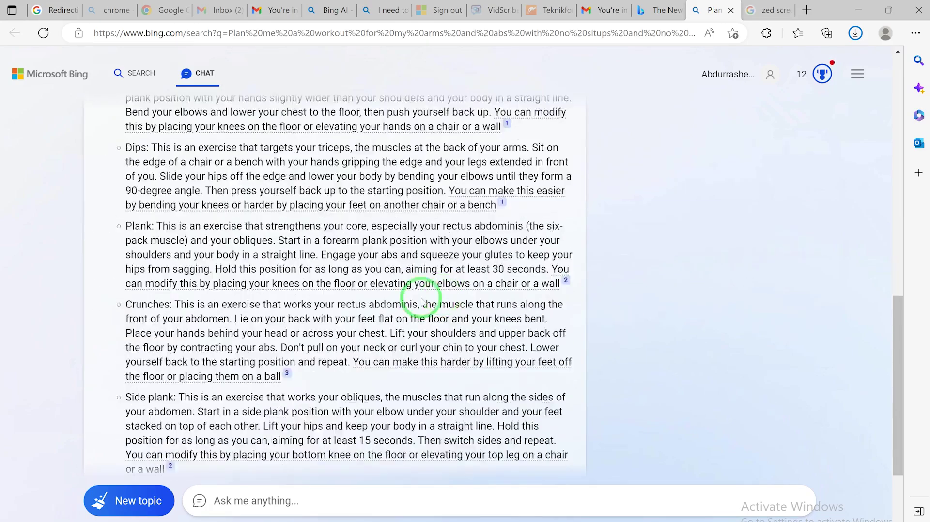
scroll(442, 297, "down", 4)
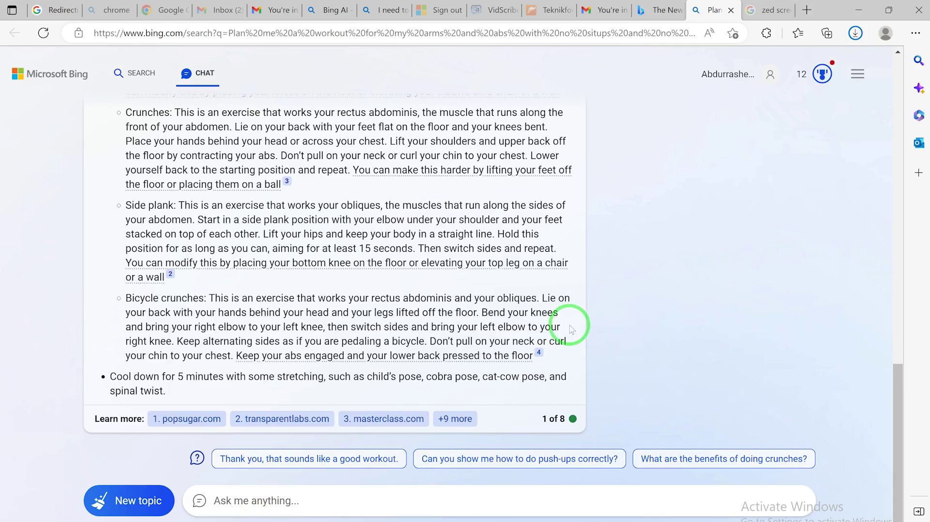
left_click(279, 499)
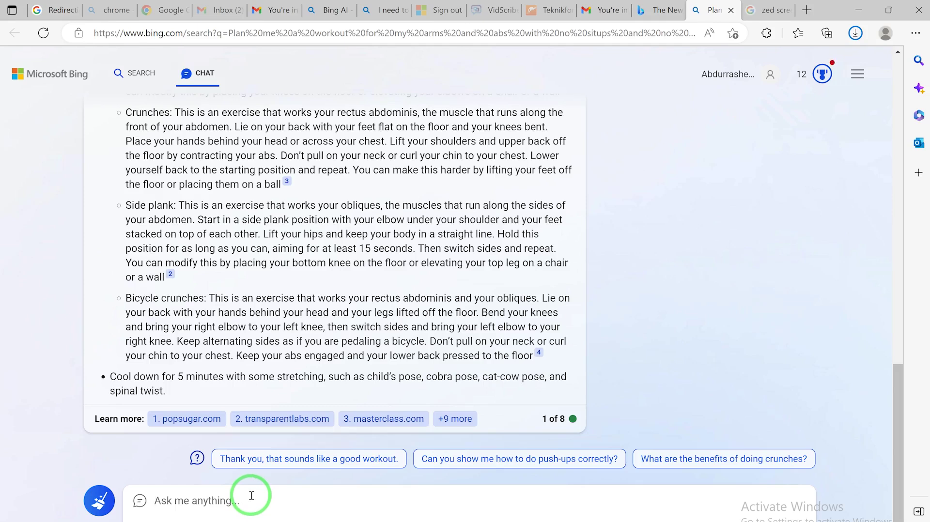
left_click(255, 503)
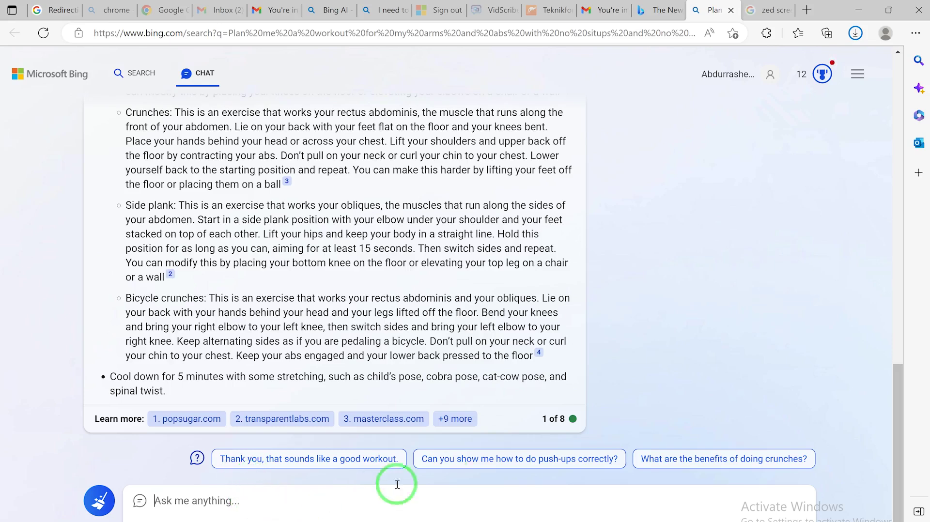
scroll(658, 339, "up", 8)
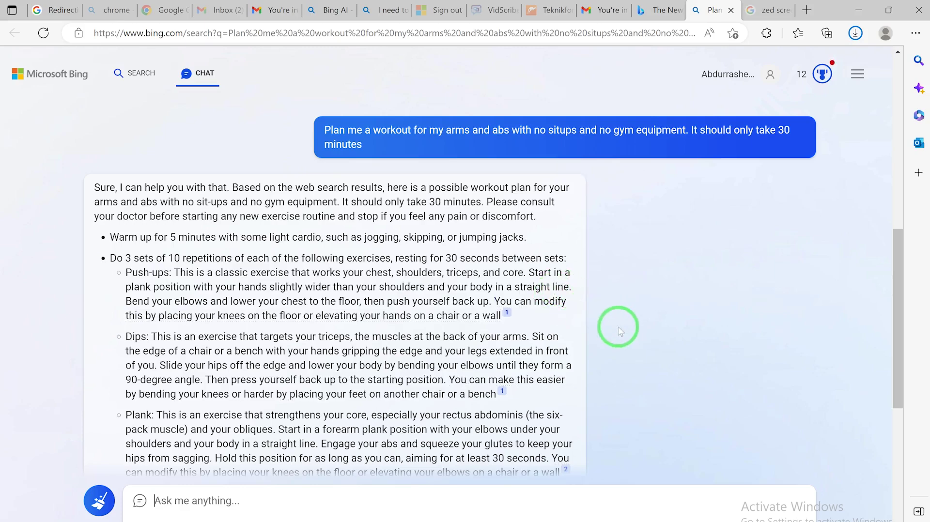
scroll(623, 339, "down", 2)
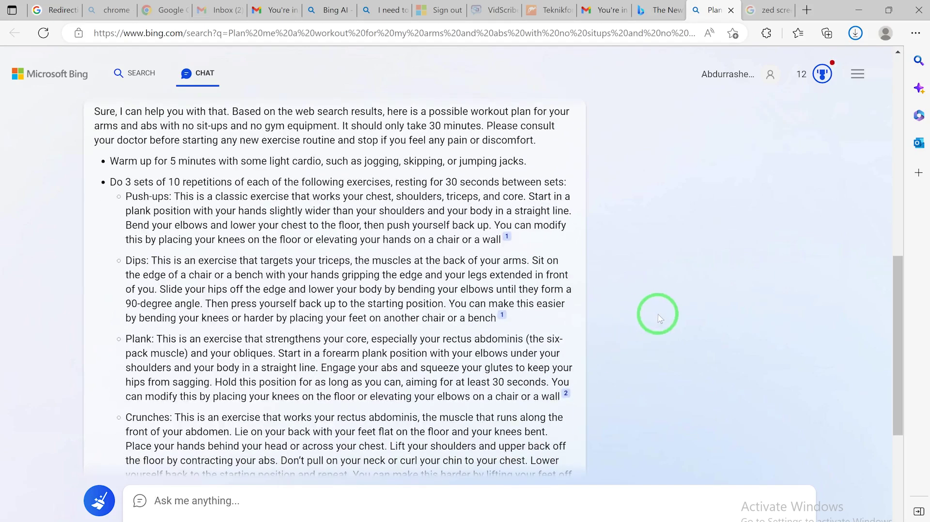
scroll(657, 314, "down", 5)
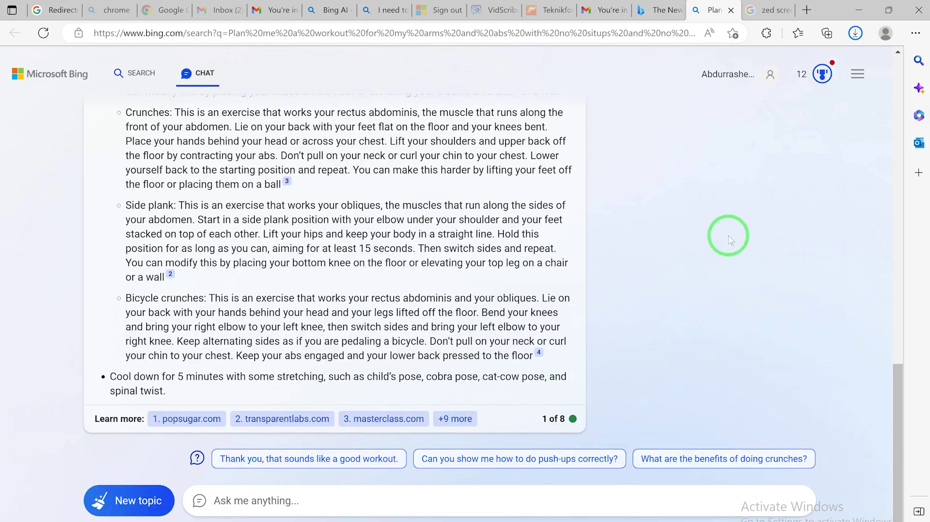
scroll(726, 235, "up", 15)
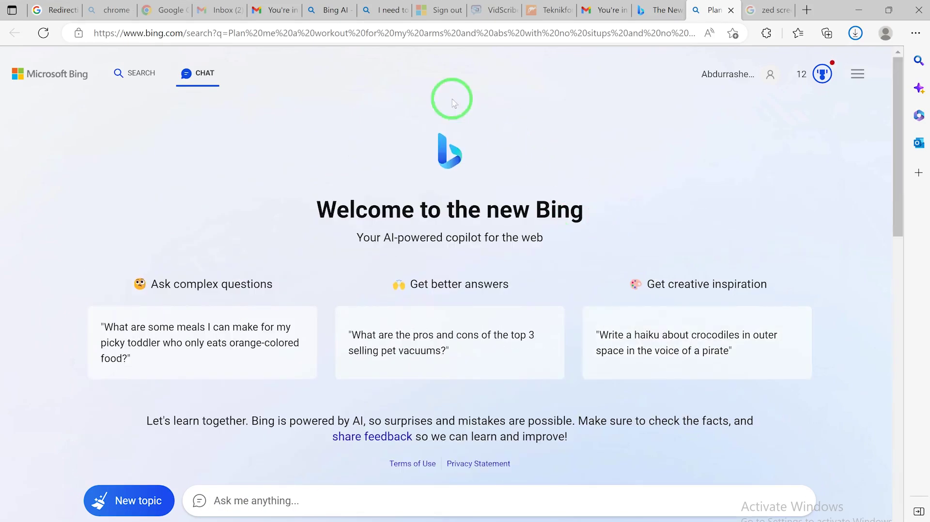
Return to SEARCH and browse the video and web results beside the workout plan
left_click(135, 72)
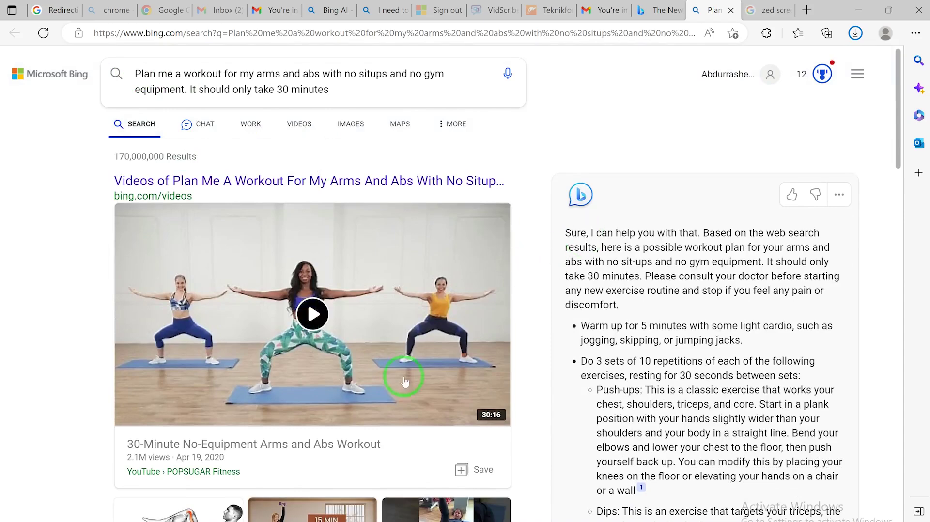
scroll(379, 408, "down", 5)
scroll(369, 395, "down", 2)
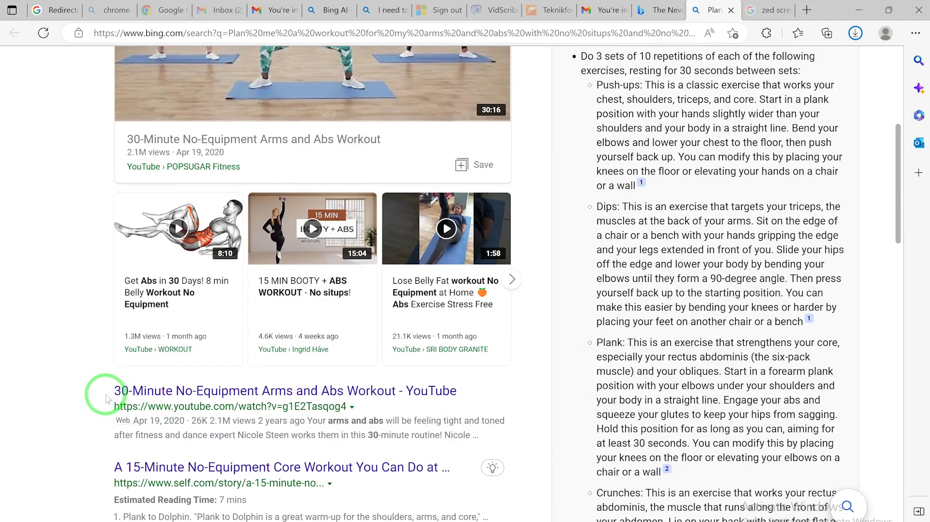
scroll(129, 475, "down", 5)
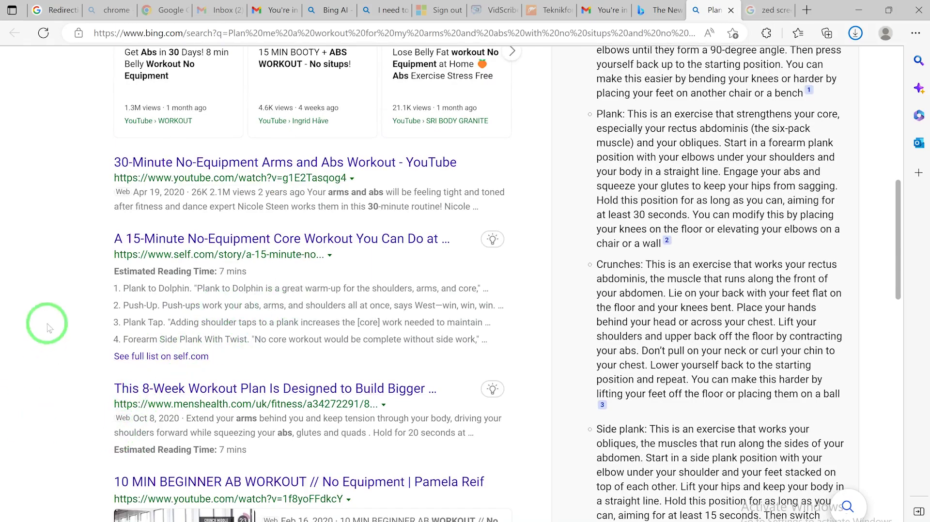
scroll(145, 384, "up", 10)
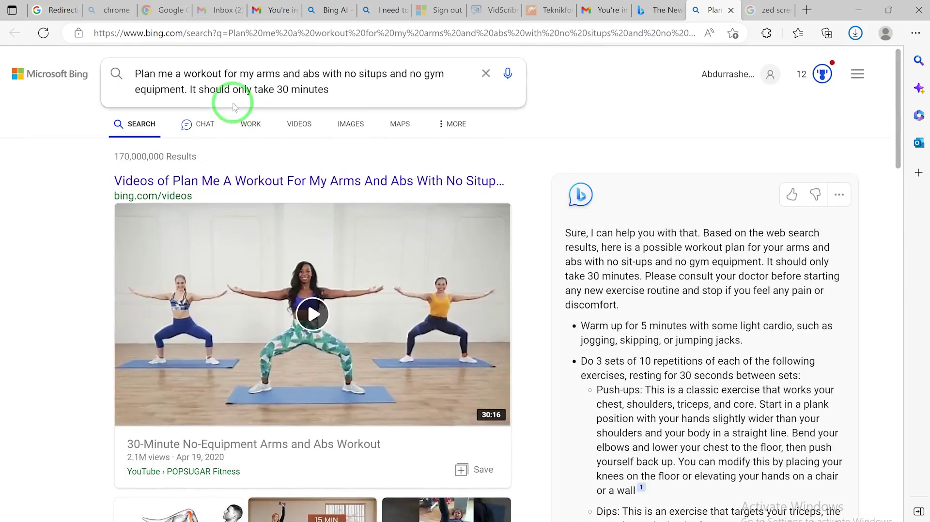
Switch back to CHAT and scroll to the reply's suggested follow-up questions
left_click(196, 125)
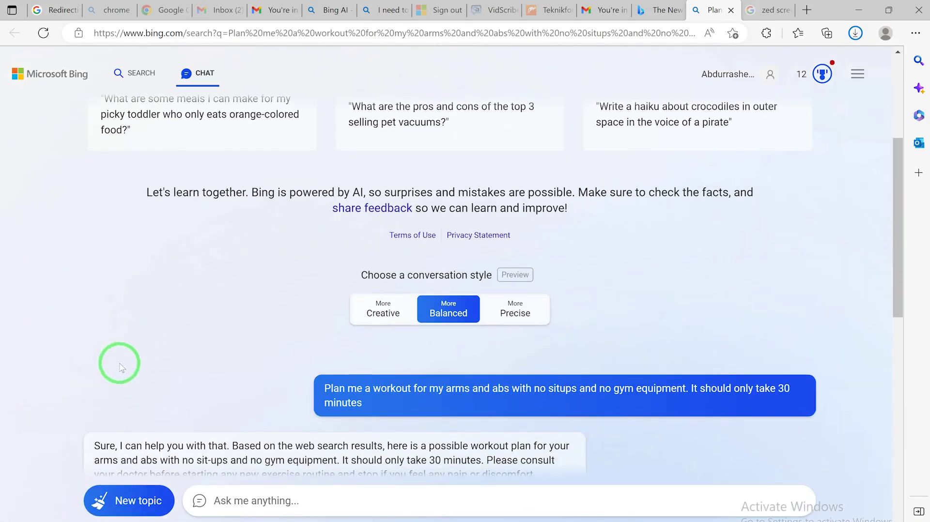
scroll(232, 297, "down", 5)
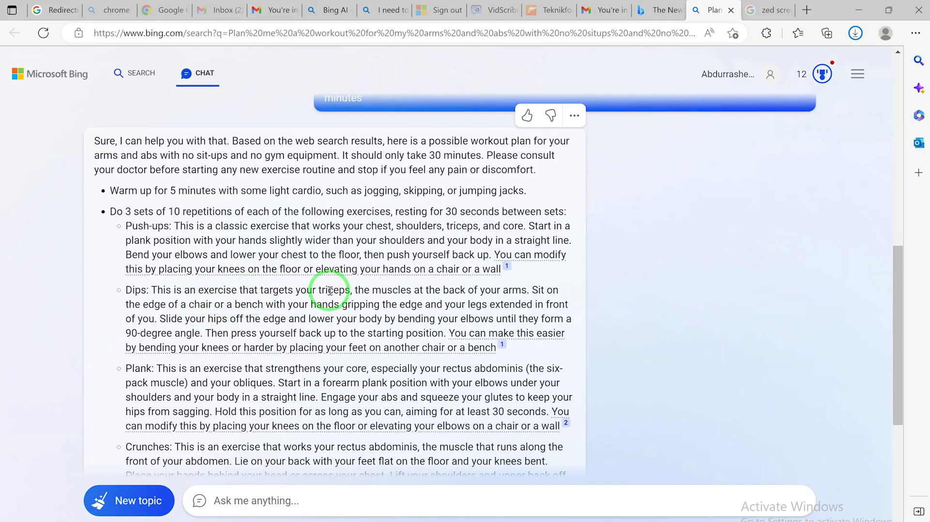
scroll(315, 334, "down", 3)
scroll(290, 334, "down", 4)
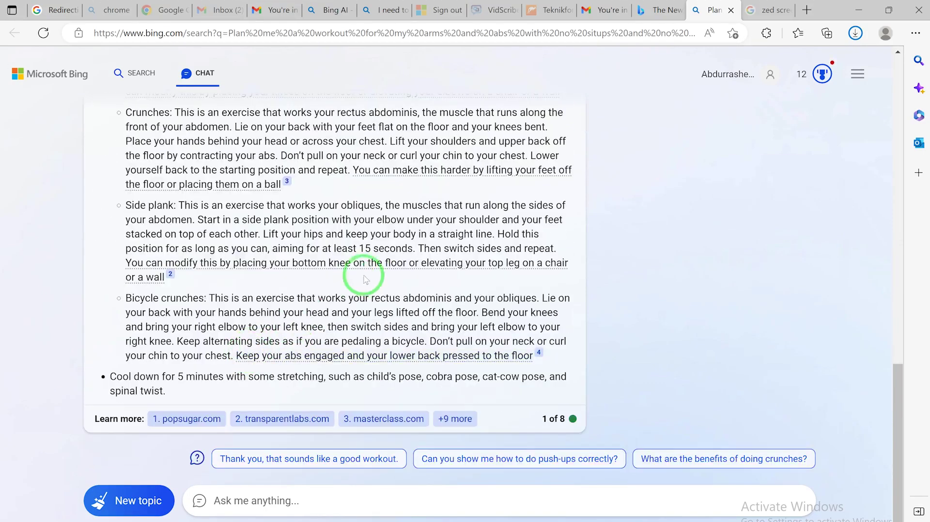